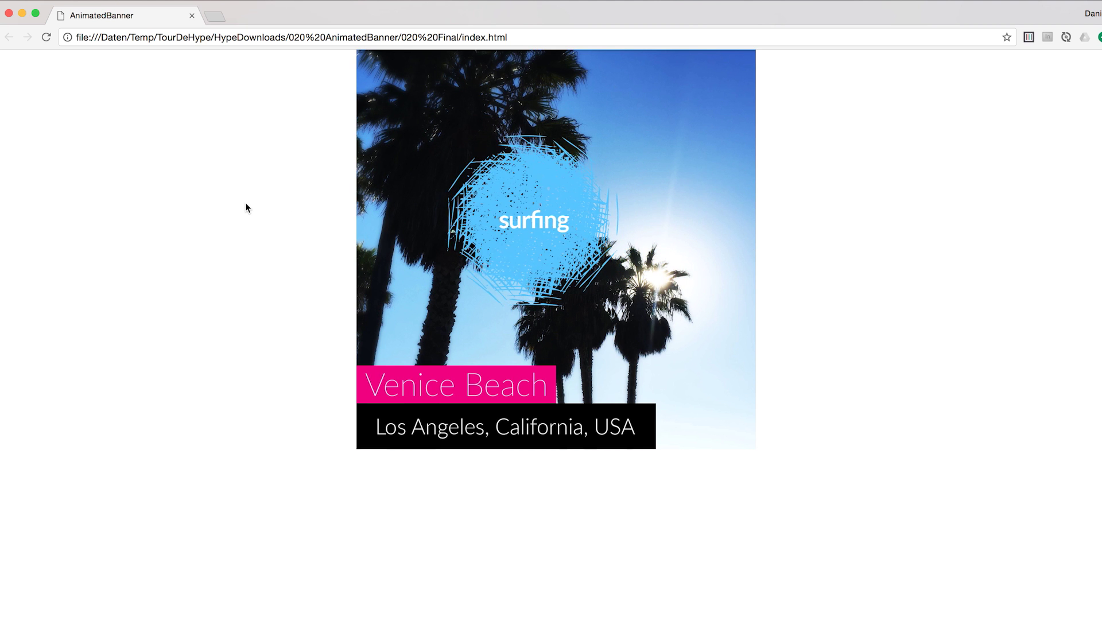
Step: After the Chrome banner loops back to its BOOK NOW! slide, return to Tumult Hype
{"action": "key", "text": "super+Tab"}
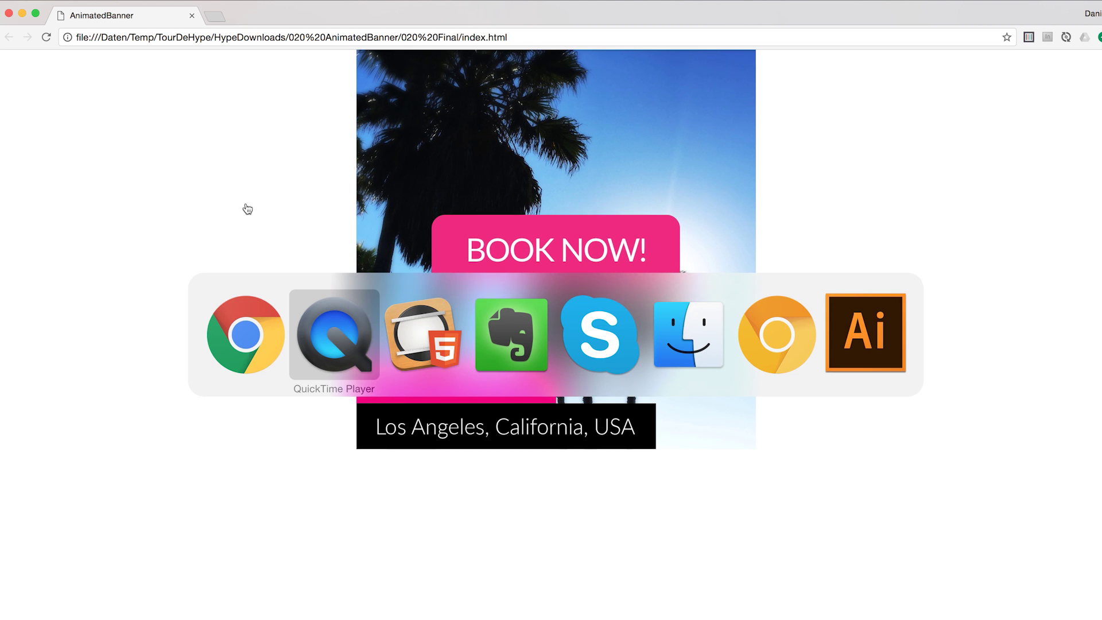
Step: Exit the Slide01 symbol to the main timeline and select the Slide02 layer
{"action": "key", "text": "super+Tab"}
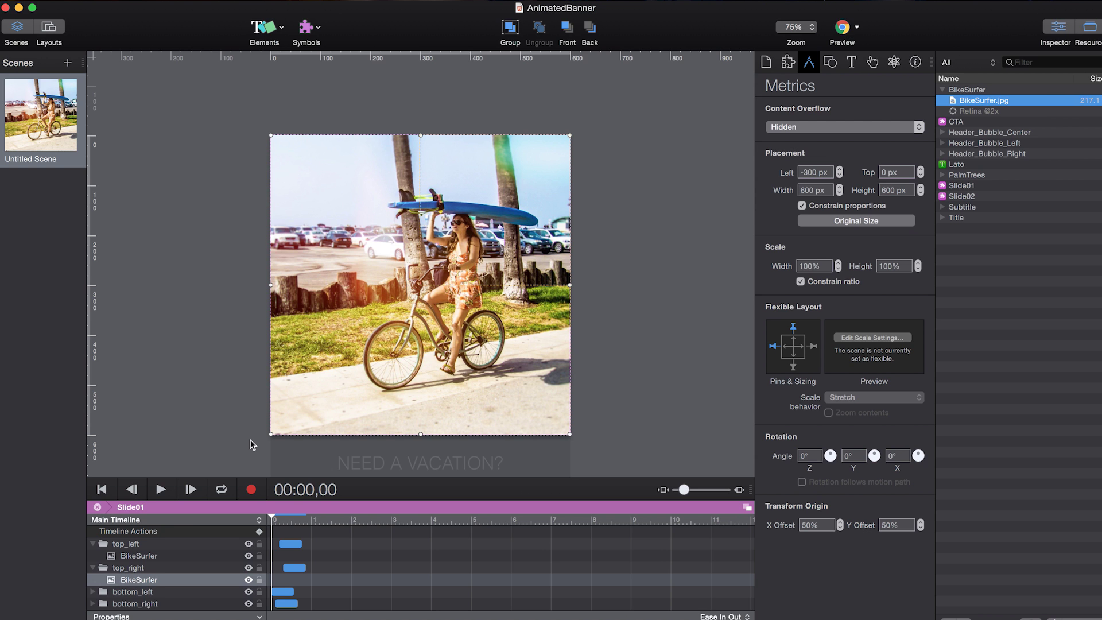
{"action": "left_click", "coordinate": [98, 507]}
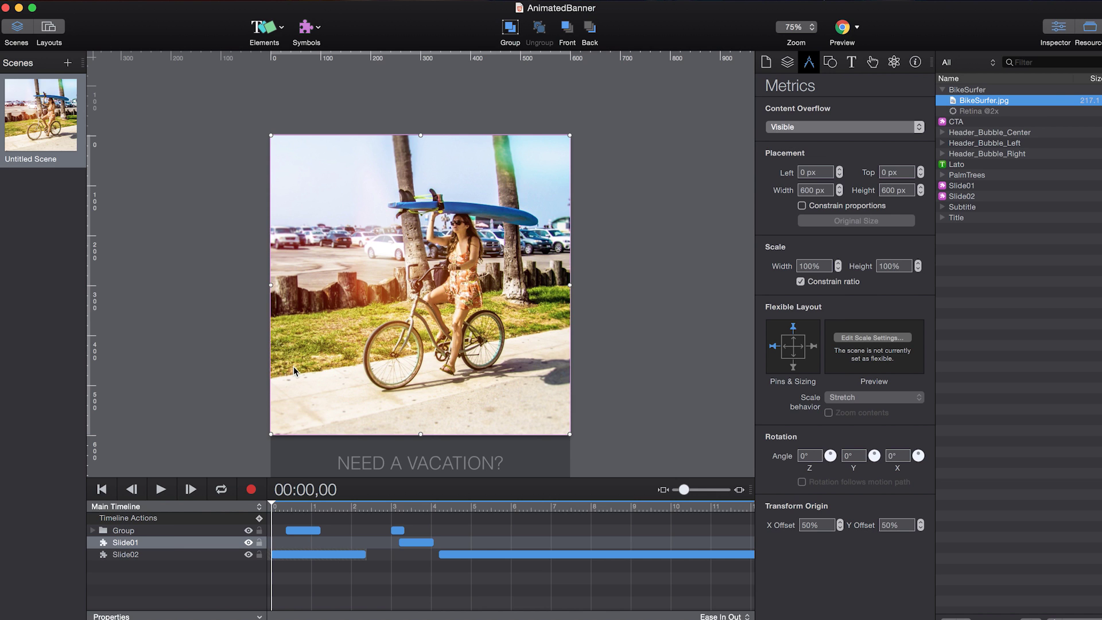
{"action": "left_click", "coordinate": [138, 551]}
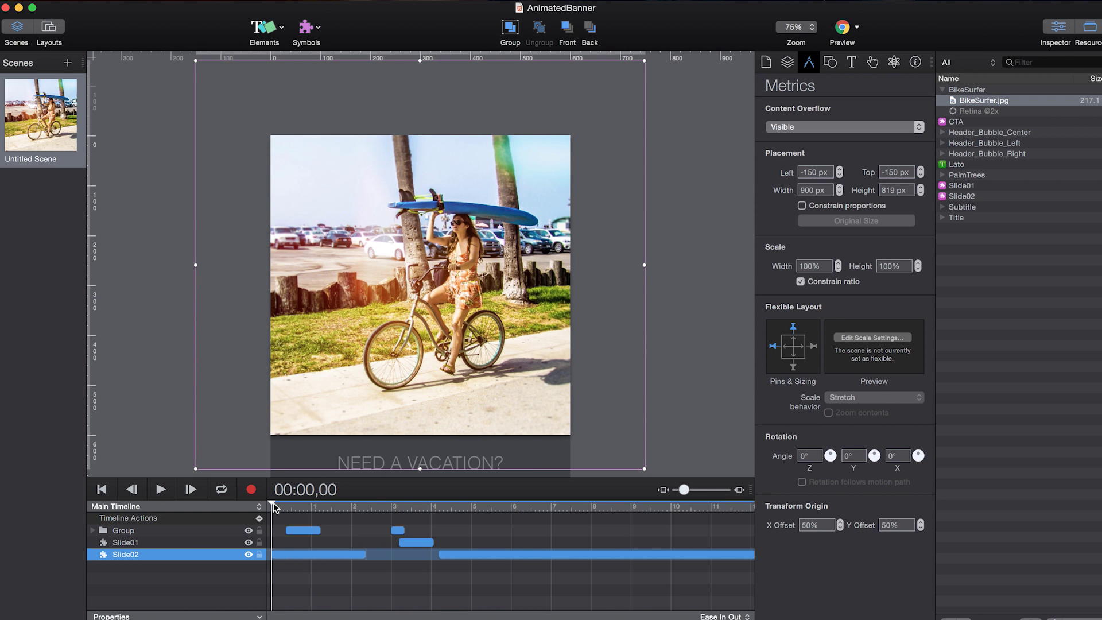
{"action": "left_click_drag", "start_coordinate": [274, 507], "coordinate": [380, 510]}
{"action": "left_click", "coordinate": [389, 508]}
{"action": "left_click", "coordinate": [432, 508]}
{"action": "left_click", "coordinate": [453, 508]}
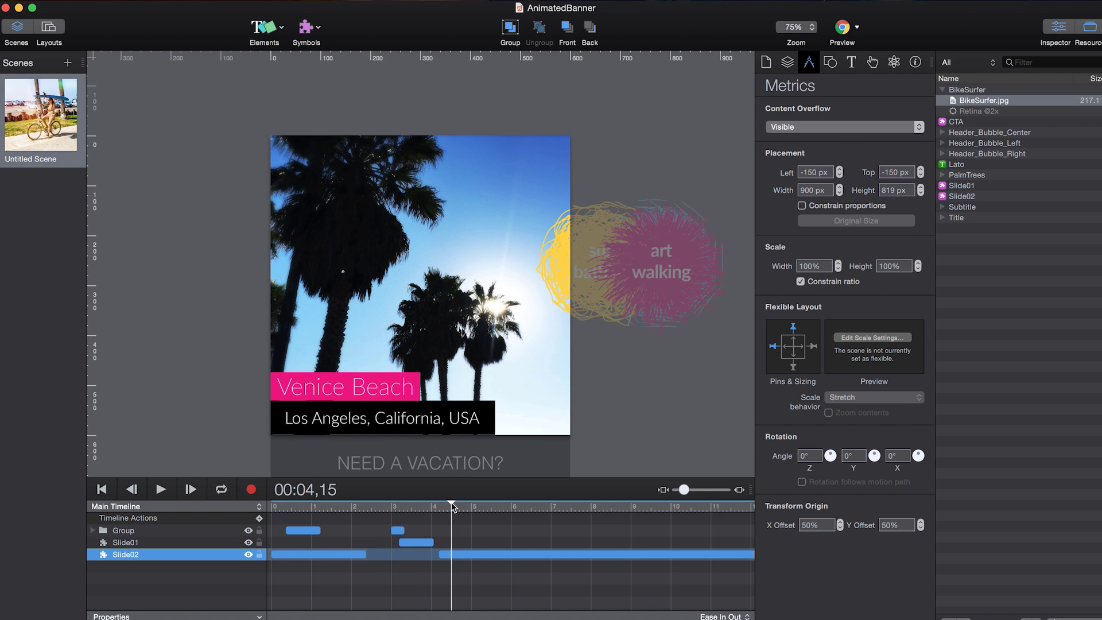
{"action": "left_click", "coordinate": [473, 508]}
{"action": "left_click", "coordinate": [496, 508]}
{"action": "left_click", "coordinate": [540, 507]}
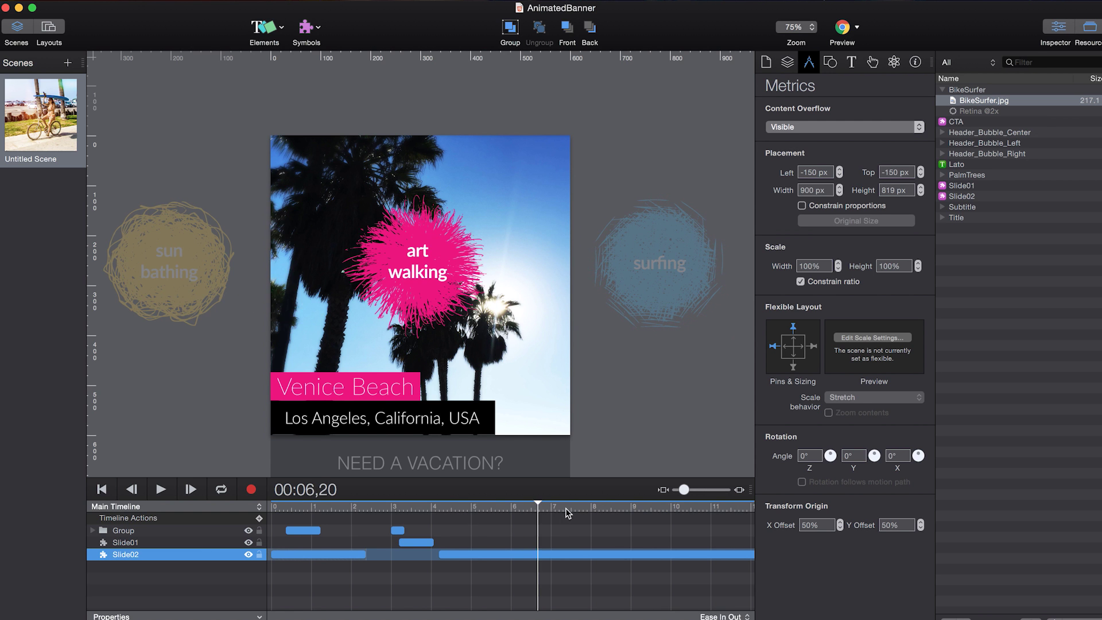
{"action": "left_click", "coordinate": [554, 508]}
{"action": "left_click", "coordinate": [601, 508]}
{"action": "left_click", "coordinate": [650, 507]}
{"action": "left_click", "coordinate": [684, 508]}
{"action": "left_click", "coordinate": [695, 508]}
{"action": "left_click", "coordinate": [706, 521]}
{"action": "left_click", "coordinate": [727, 521]}
{"action": "left_click", "coordinate": [738, 522]}
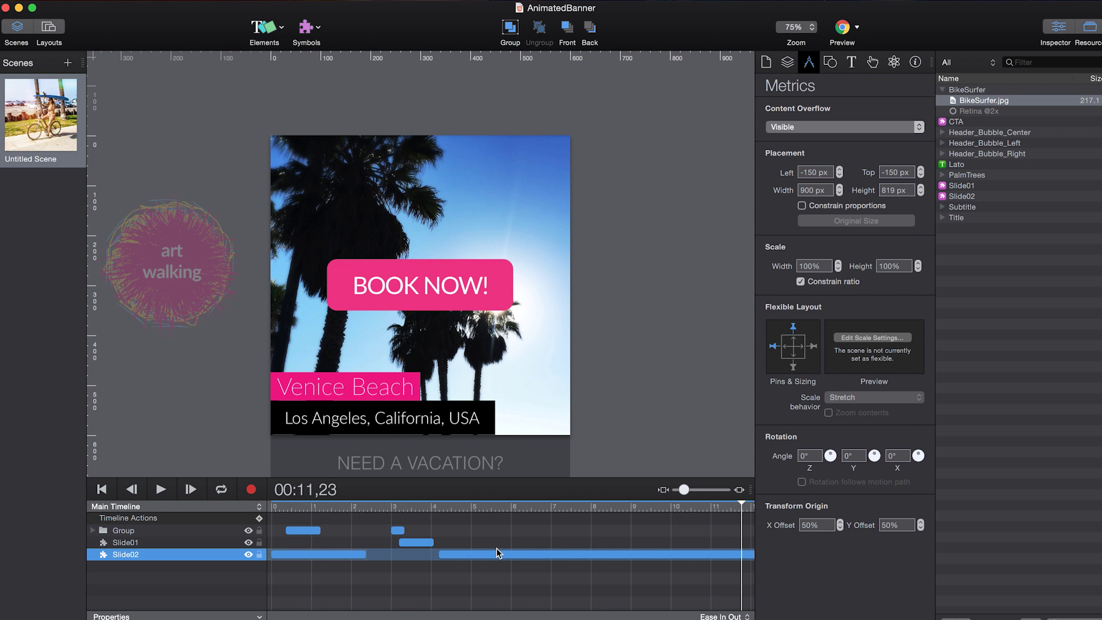
{"action": "left_click", "coordinate": [544, 508]}
{"action": "left_click_drag", "start_coordinate": [381, 553], "coordinate": [257, 540]}
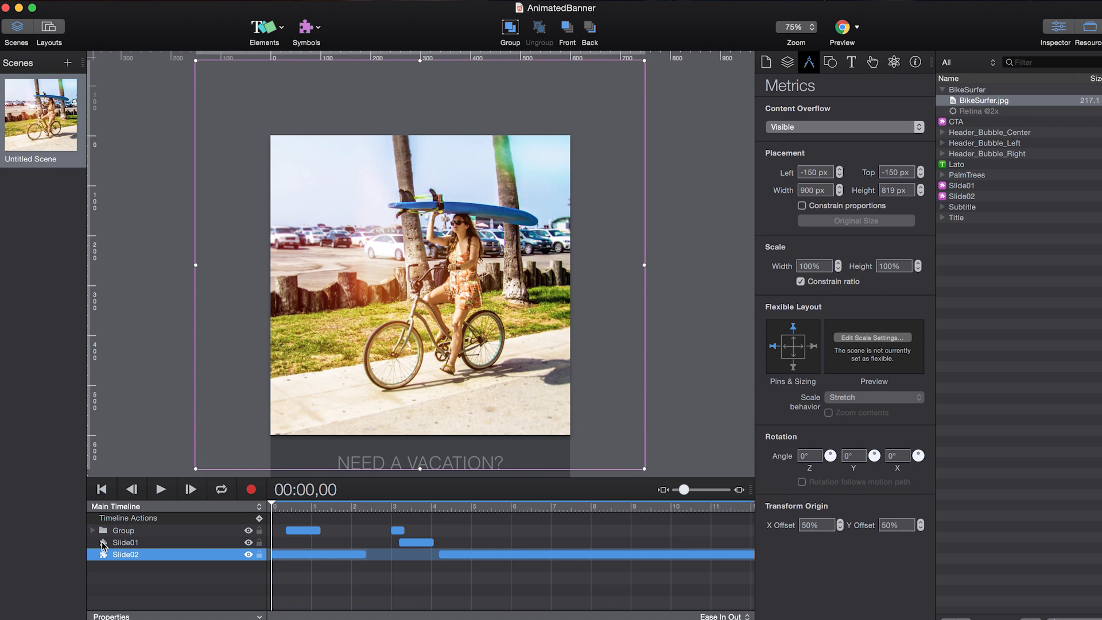
Step: Enter the Slide01 symbol to edit its top_left, top_right, bottom_left and bottom_right groups
{"action": "left_click", "coordinate": [104, 546]}
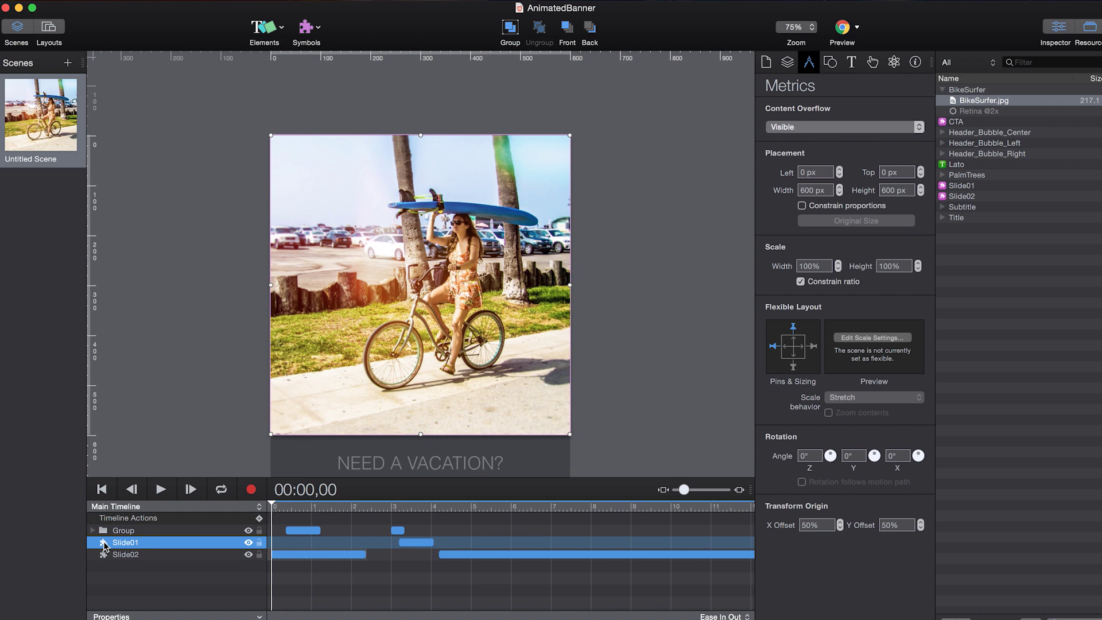
{"action": "double_click", "coordinate": [105, 545]}
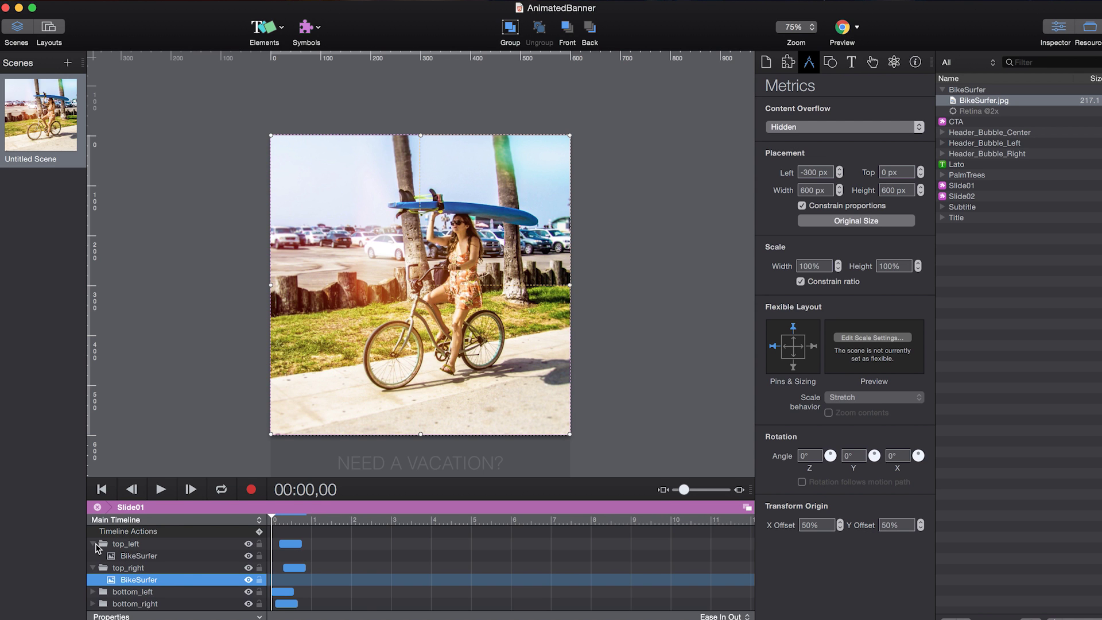
Step: Compare the BikeSurfer Top offsets in top_left and bottom_left (300 px apart) and preview the tile split
{"action": "left_click", "coordinate": [126, 547]}
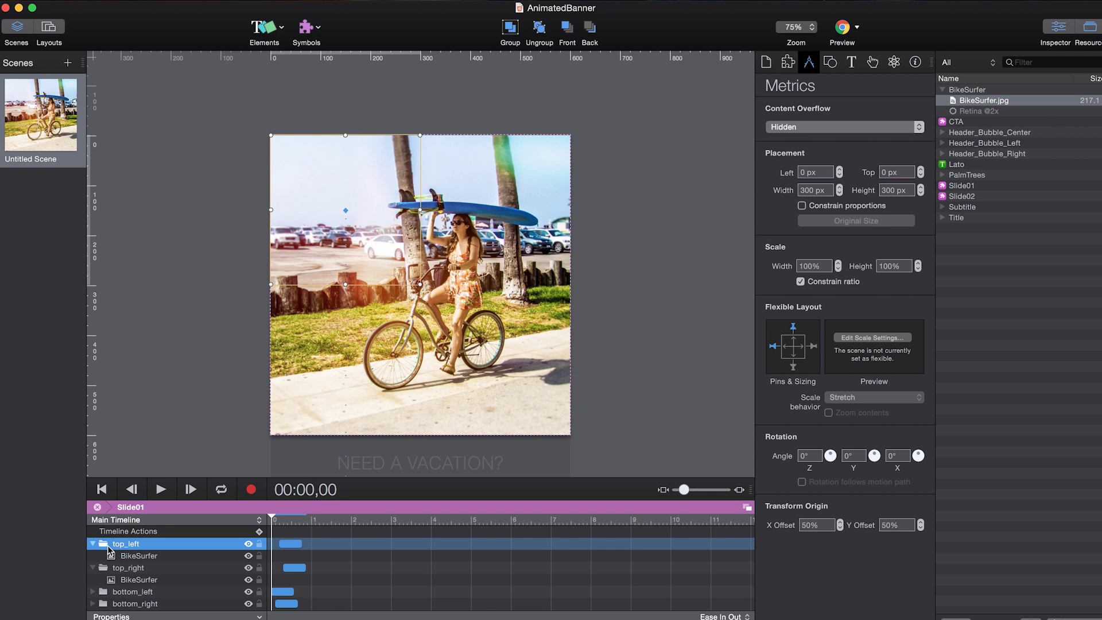
{"action": "left_click", "coordinate": [125, 557]}
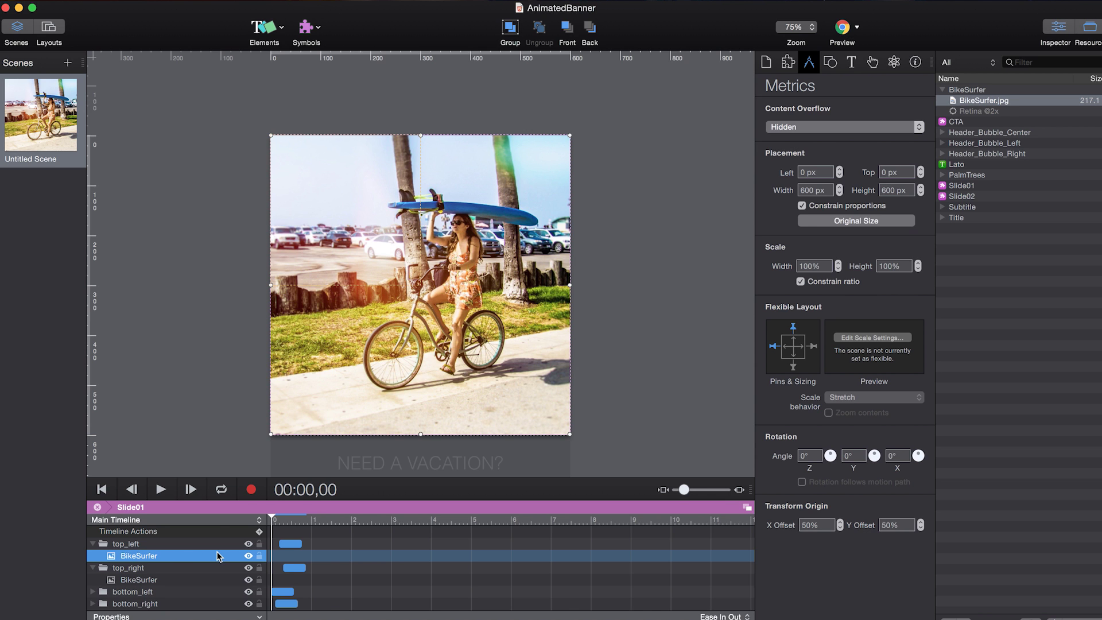
{"action": "left_click", "coordinate": [94, 592]}
{"action": "left_click", "coordinate": [130, 604]}
{"action": "left_click", "coordinate": [143, 556]}
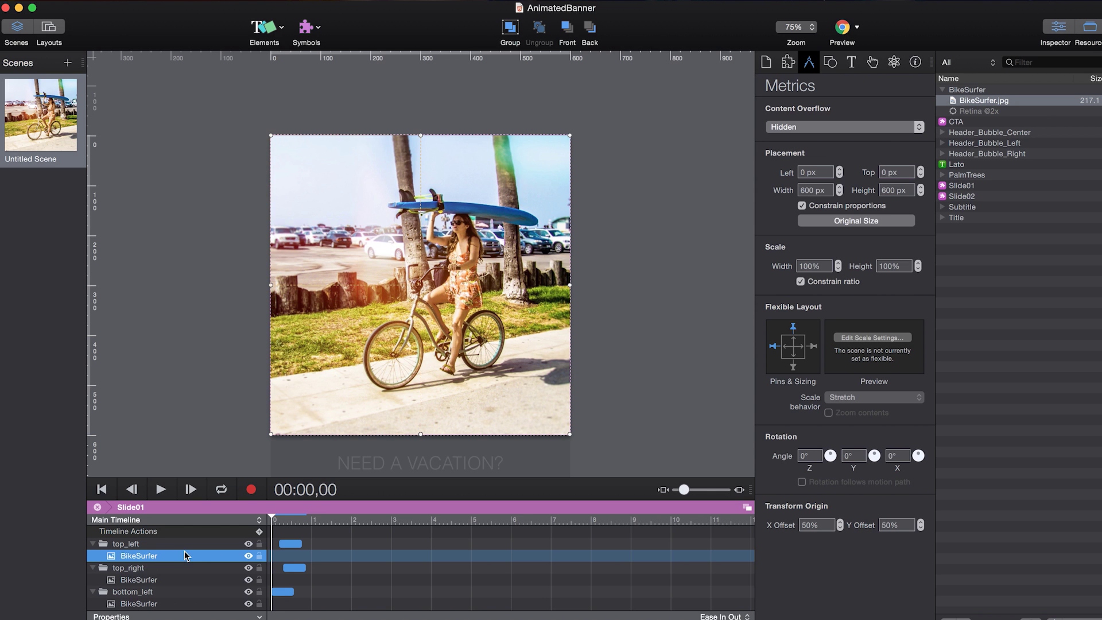
{"action": "left_click", "coordinate": [152, 603]}
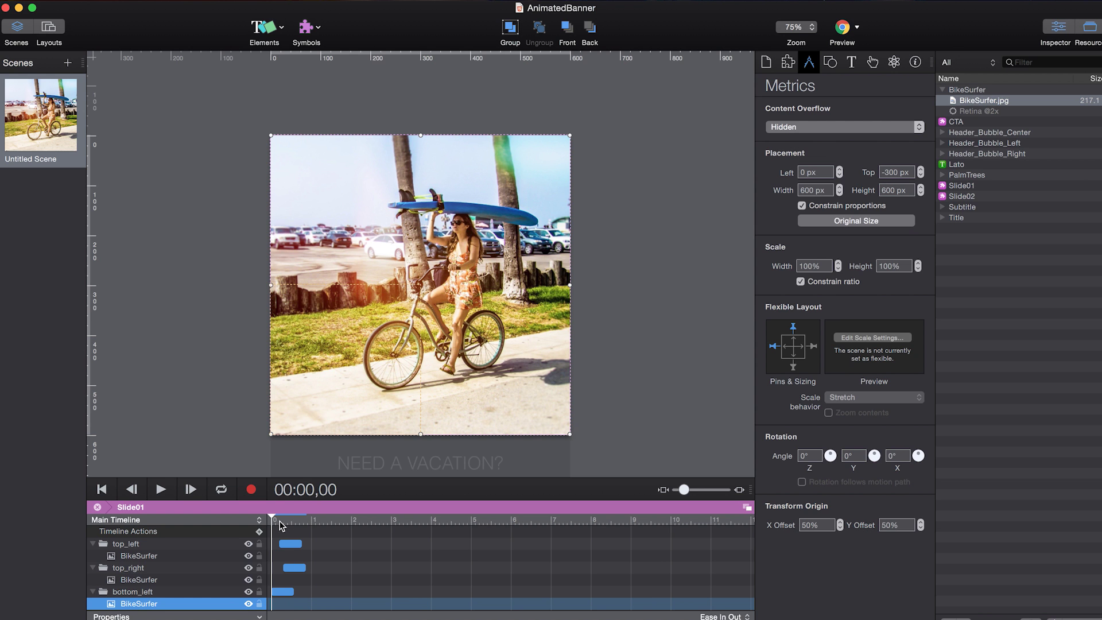
{"action": "mouse_move", "coordinate": [276, 521]}
{"action": "left_mouse_down"}
{"action": "mouse_move", "coordinate": [308, 521]}
{"action": "mouse_move", "coordinate": [260, 524]}
{"action": "left_mouse_up"}
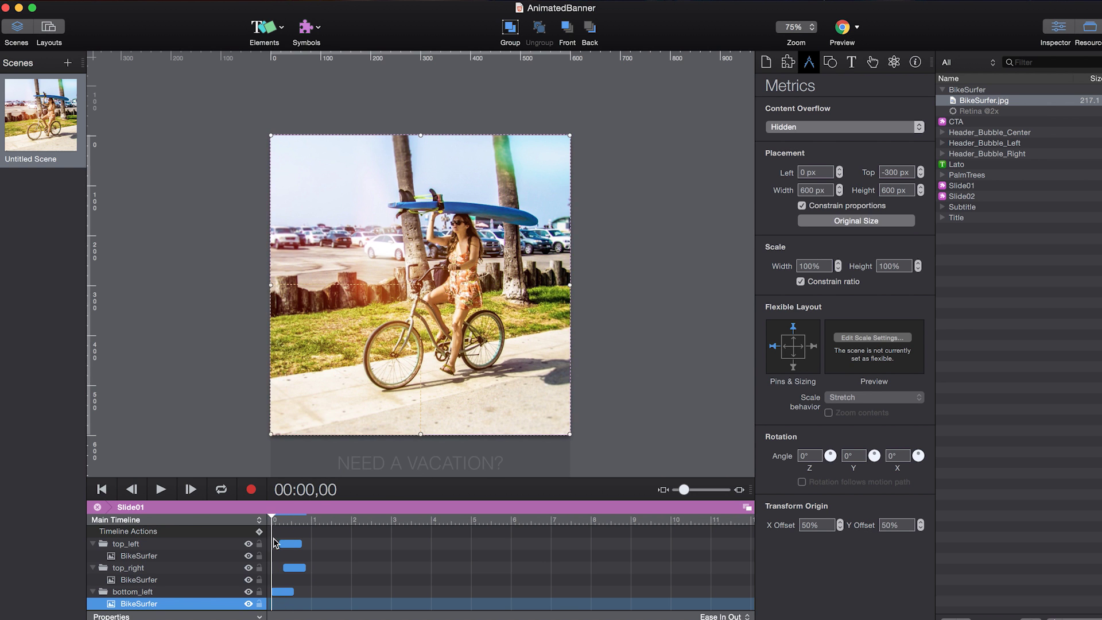
{"action": "left_click", "coordinate": [284, 594]}
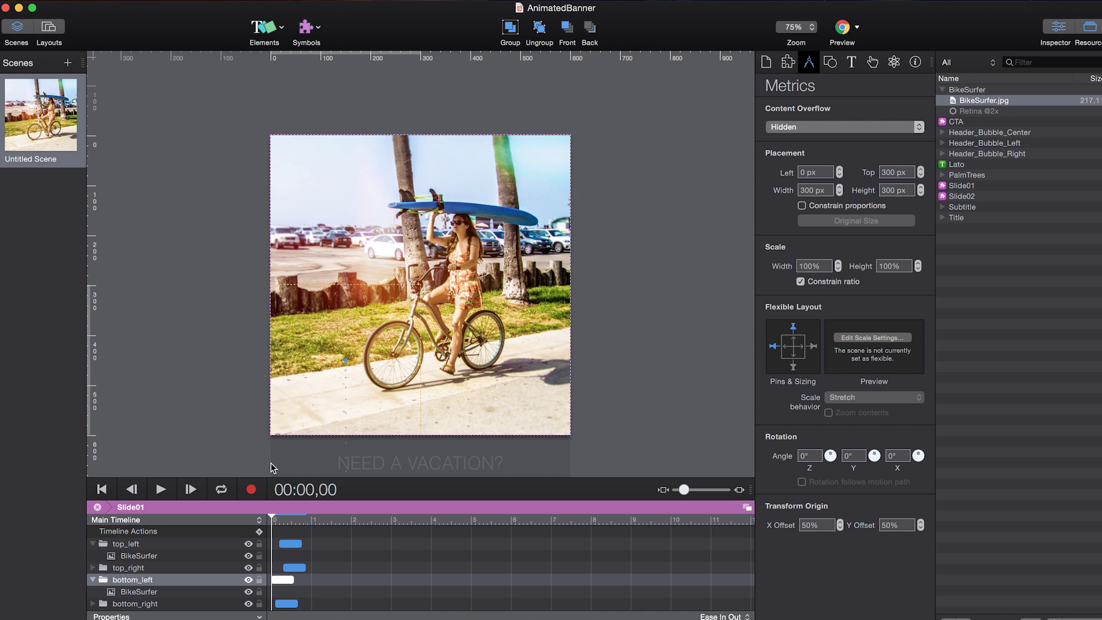
{"action": "left_click", "coordinate": [139, 594]}
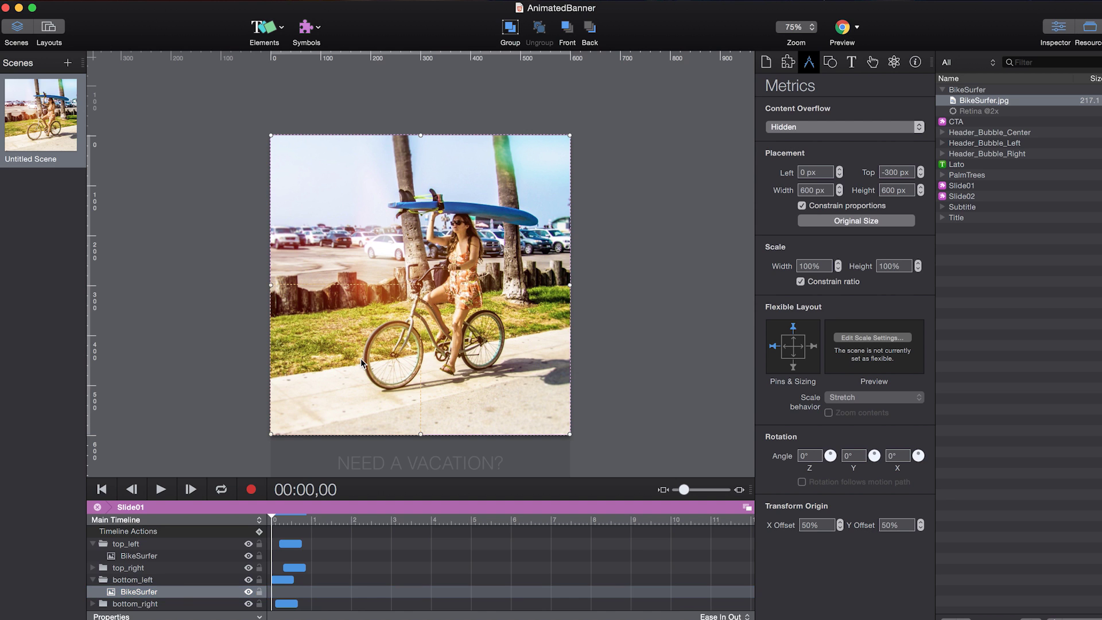
{"action": "left_click", "coordinate": [140, 594]}
{"action": "left_click", "coordinate": [140, 582]}
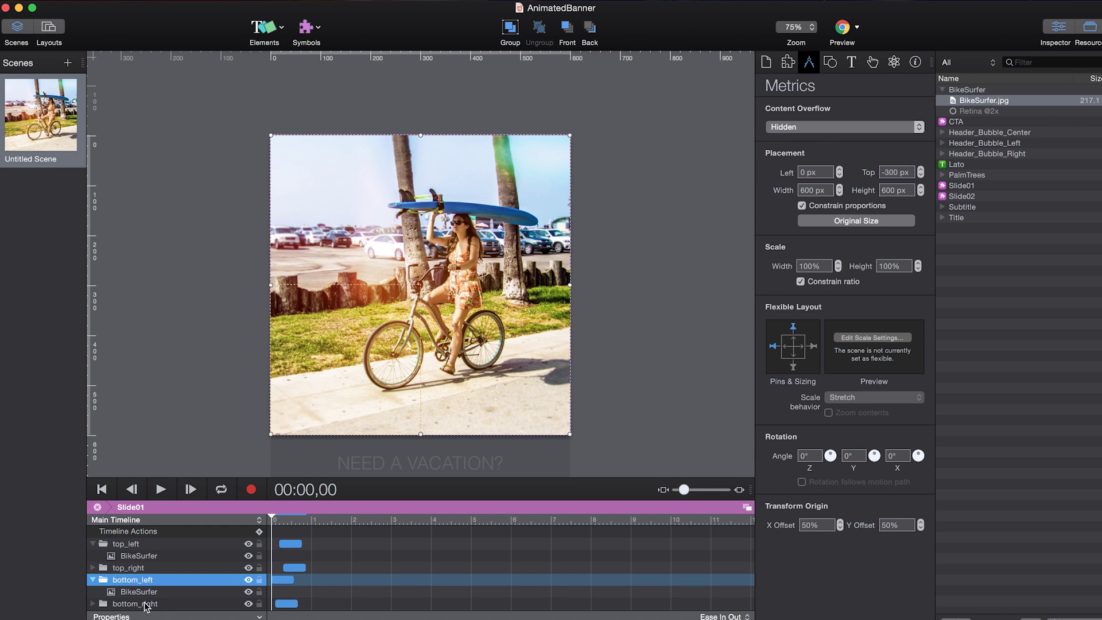
{"action": "left_click", "coordinate": [139, 592]}
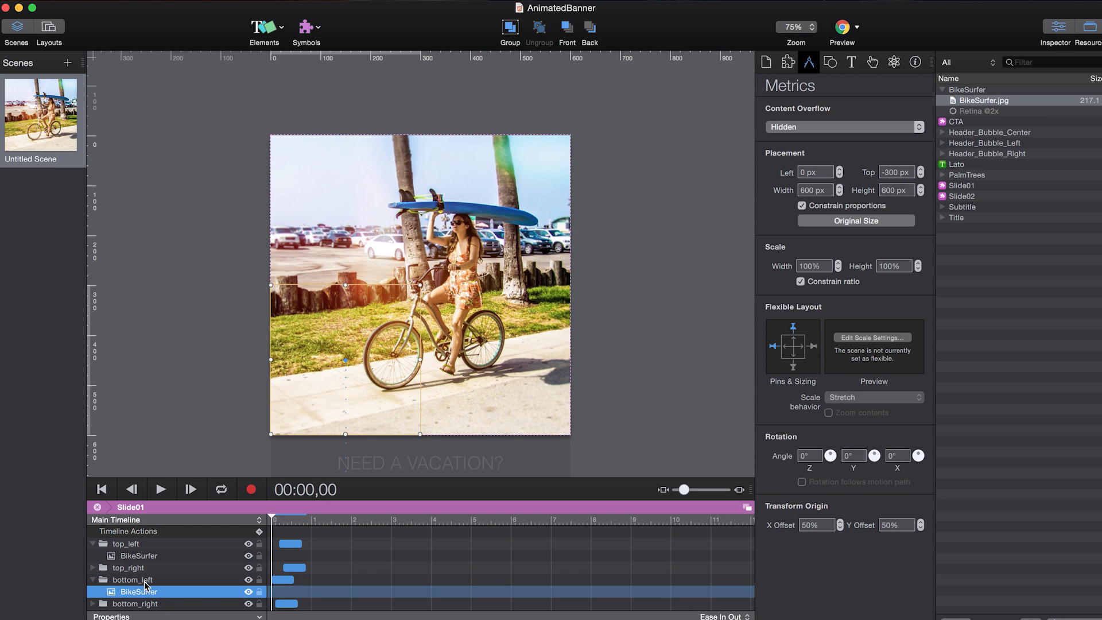
{"action": "left_click", "coordinate": [139, 580]}
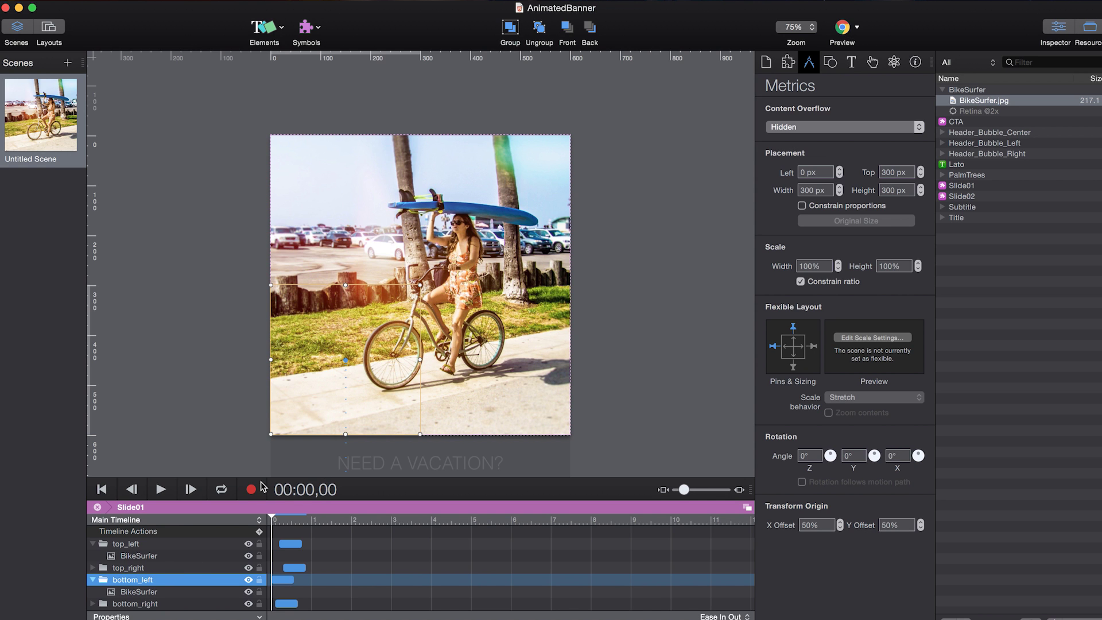
{"action": "left_click", "coordinate": [143, 592]}
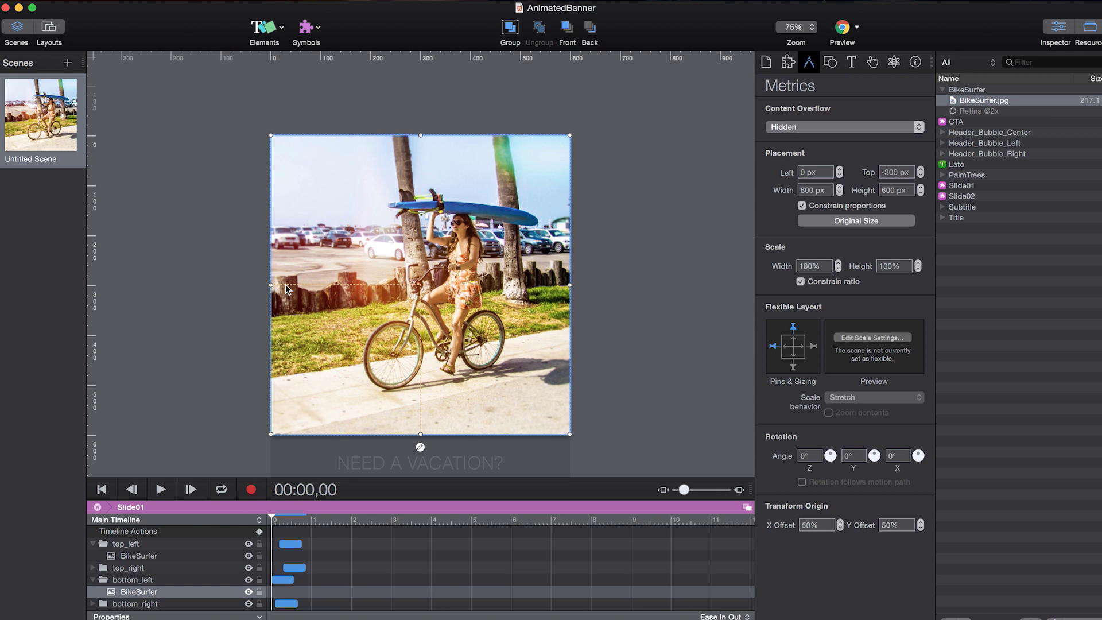
{"action": "left_click", "coordinate": [133, 581]}
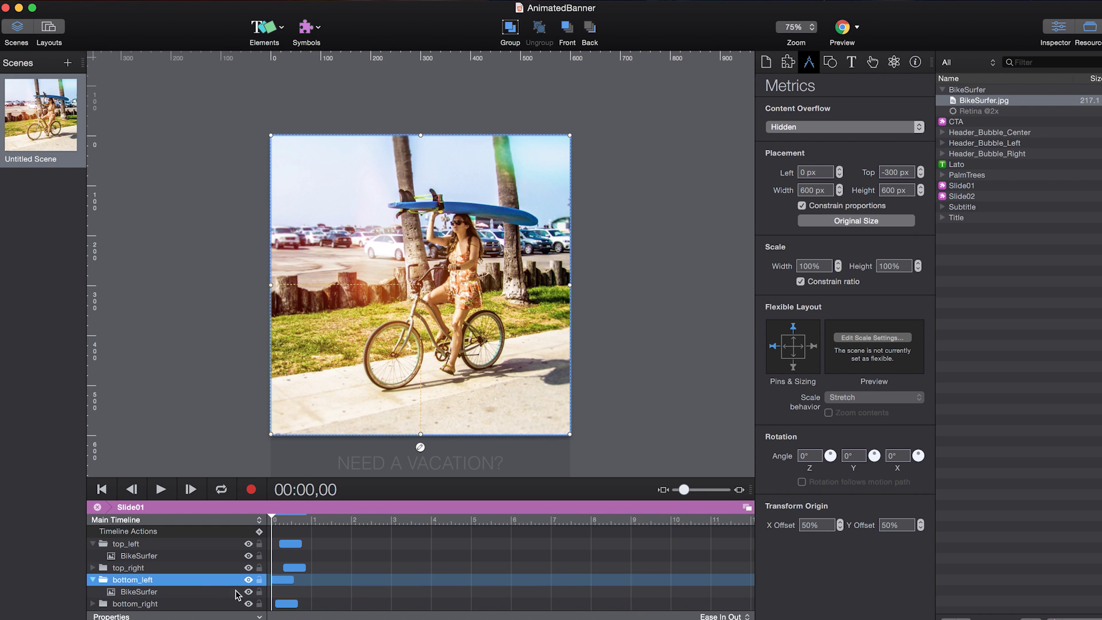
{"action": "mouse_move", "coordinate": [274, 518]}
{"action": "left_mouse_down"}
{"action": "mouse_move", "coordinate": [295, 518]}
{"action": "mouse_move", "coordinate": [272, 520]}
{"action": "left_mouse_up"}
{"action": "left_click", "coordinate": [283, 591]}
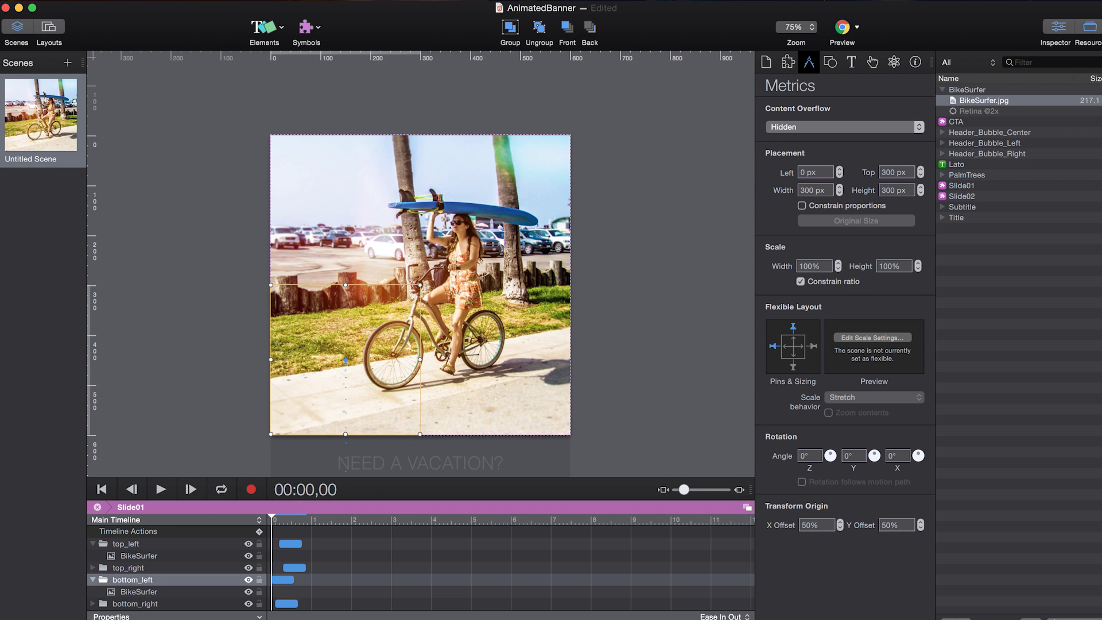
{"action": "left_click", "coordinate": [290, 604]}
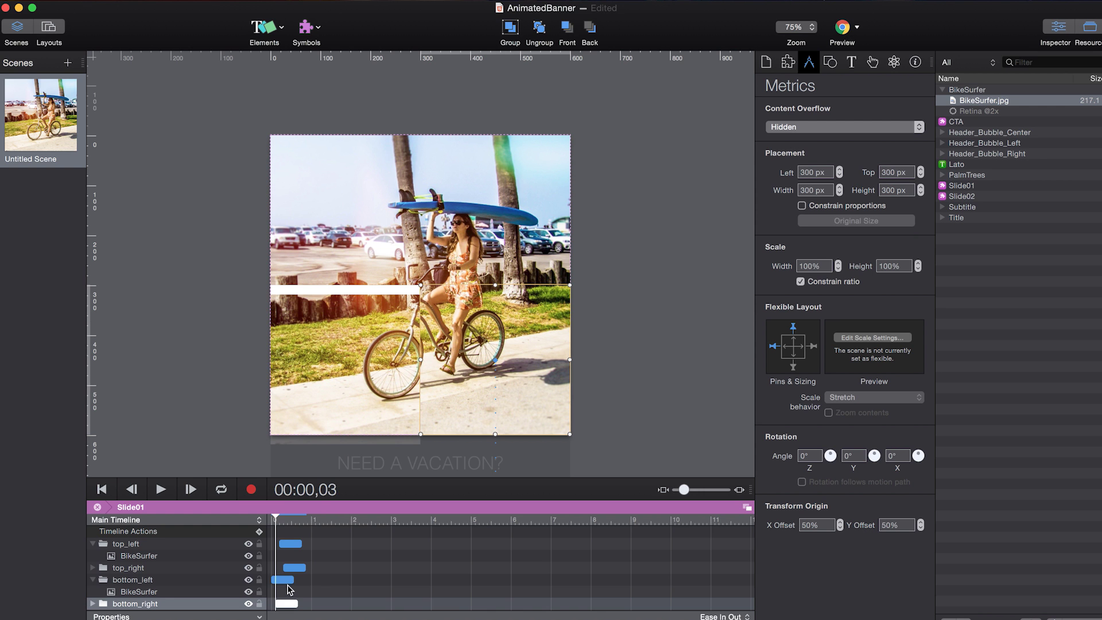
{"action": "left_click", "coordinate": [288, 580]}
{"action": "left_click", "coordinate": [302, 567]}
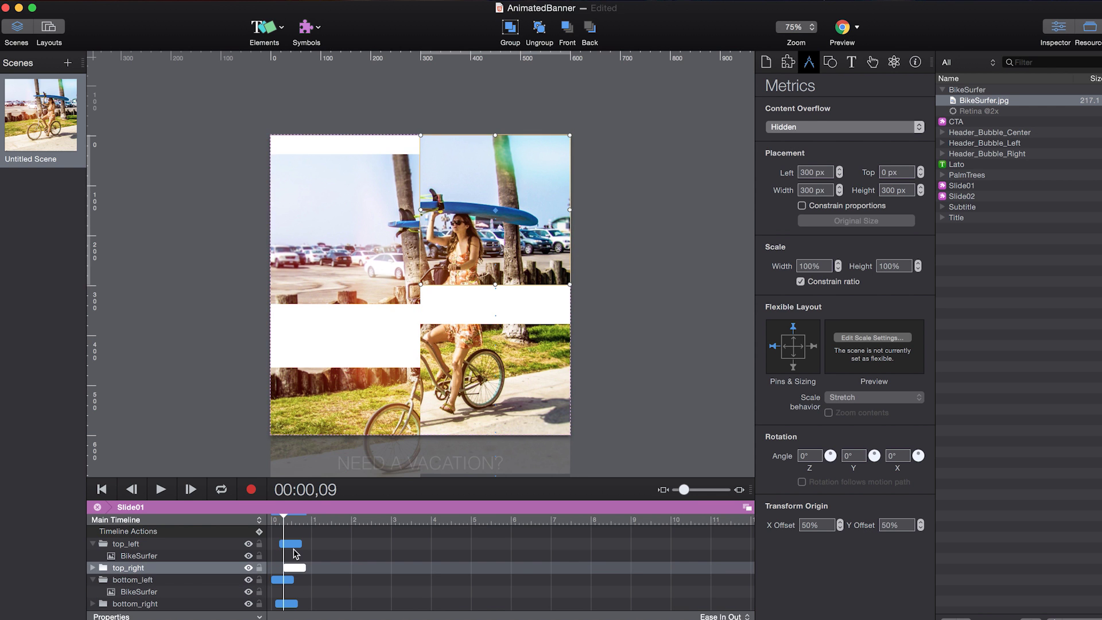
{"action": "left_click", "coordinate": [292, 546]}
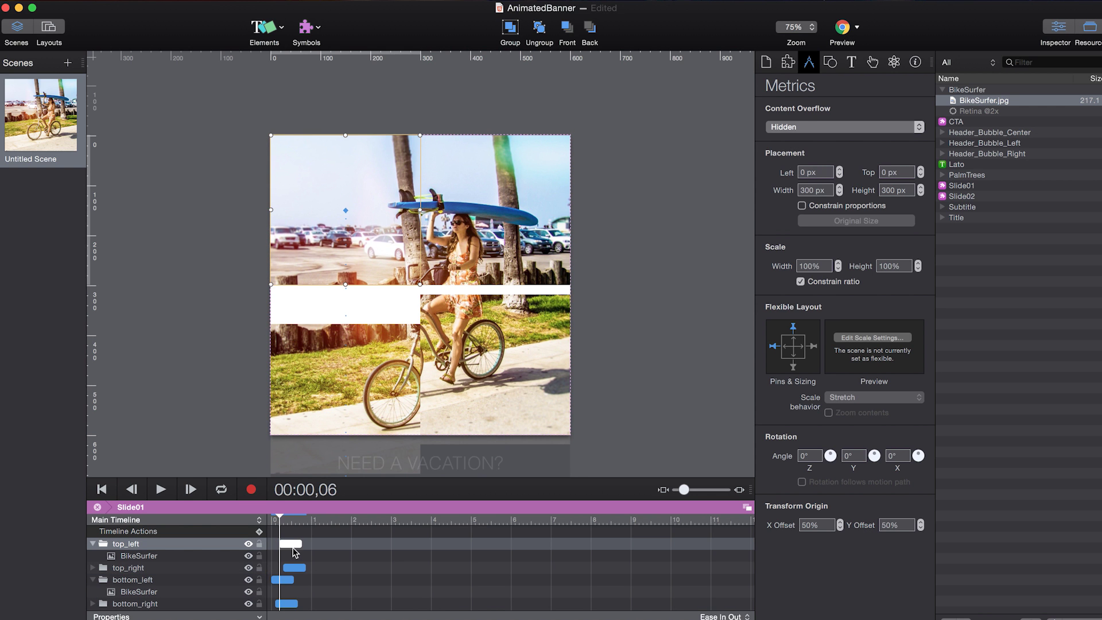
{"action": "left_click", "coordinate": [284, 520]}
{"action": "left_click_drag", "start_coordinate": [293, 521], "coordinate": [253, 520]}
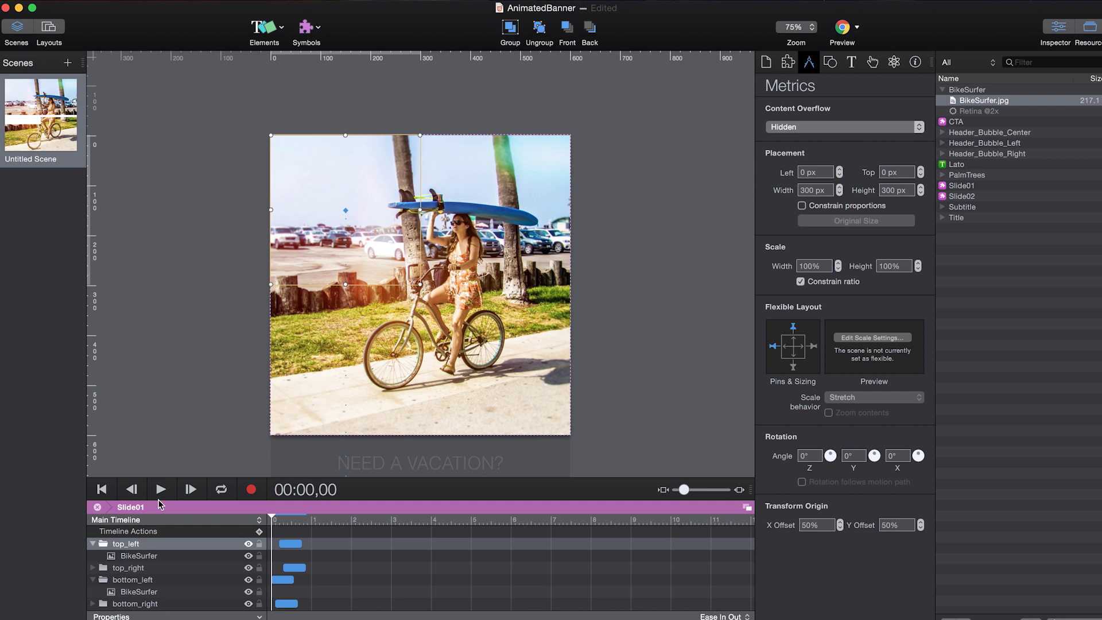
Step: Return to the main timeline, select Slide02, and scrub forward to the closing BOOK NOW! slide
{"action": "left_click", "coordinate": [98, 507]}
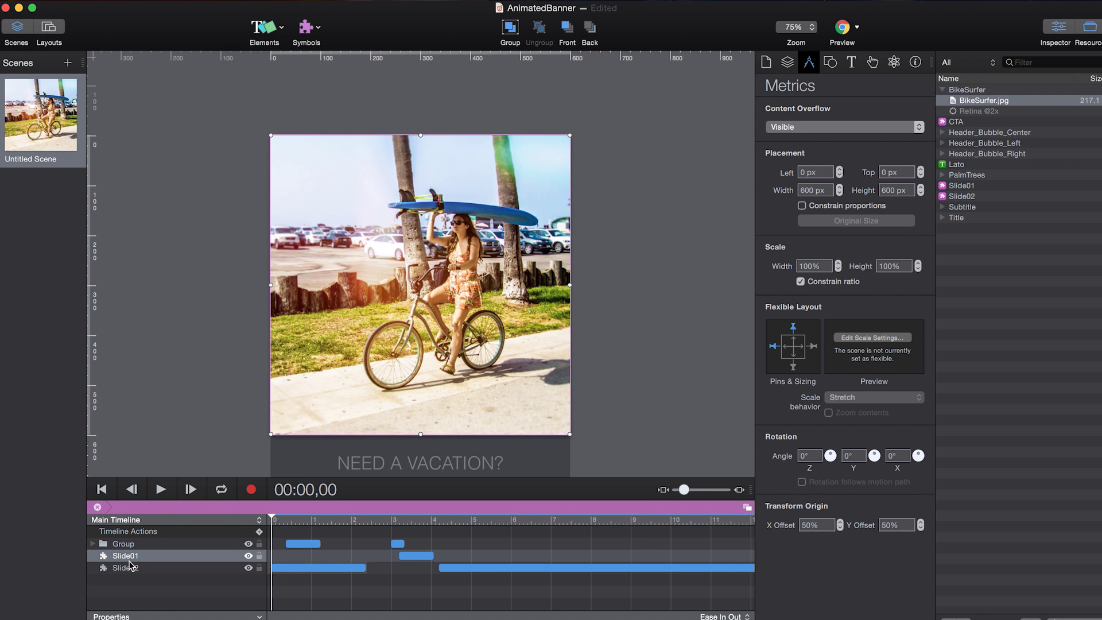
{"action": "left_click", "coordinate": [146, 555]}
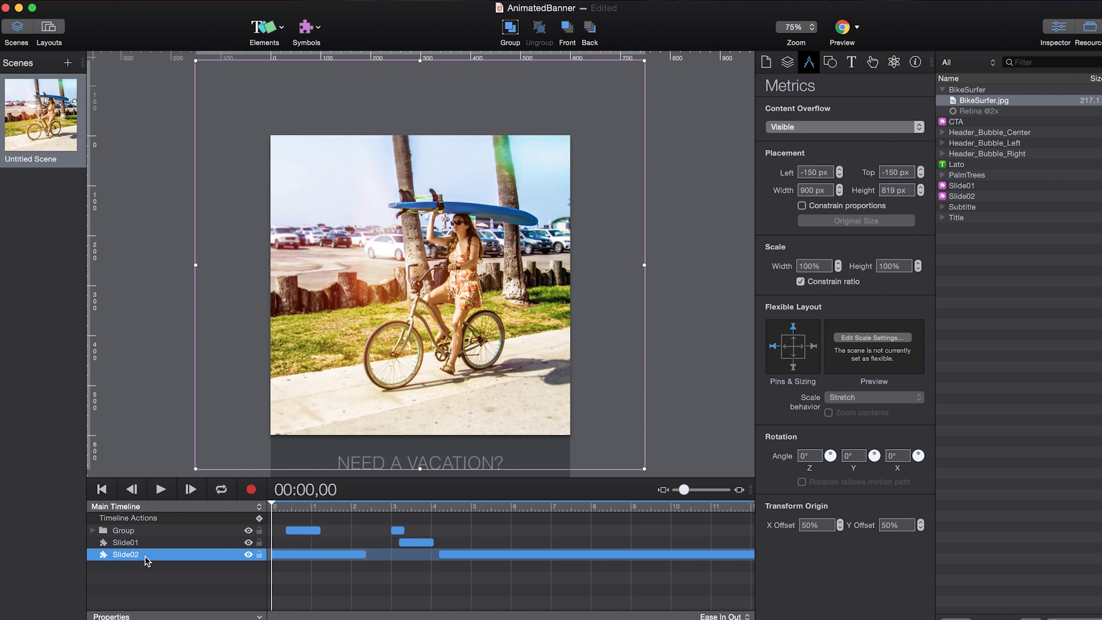
{"action": "left_click_drag", "start_coordinate": [274, 505], "coordinate": [755, 524]}
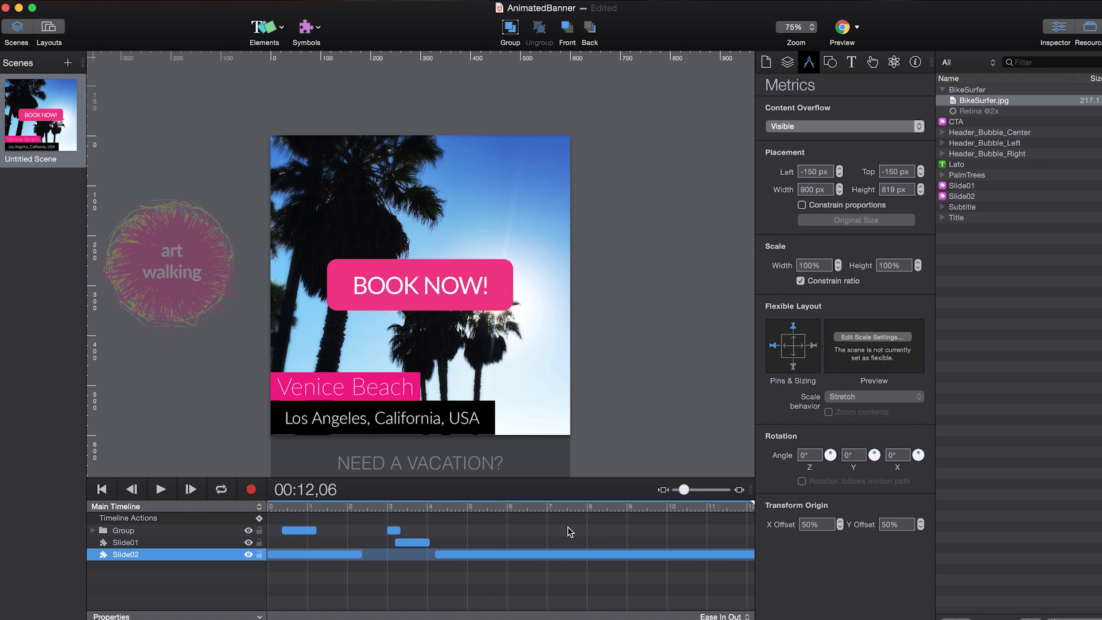